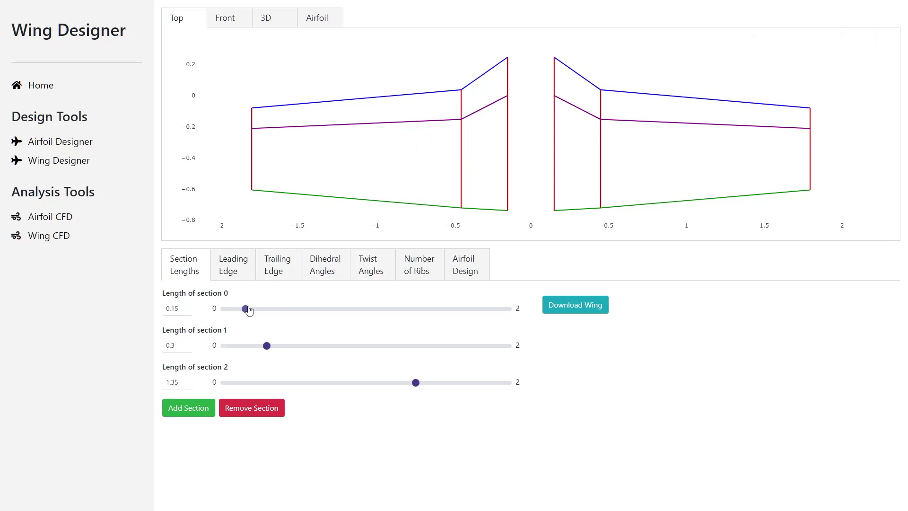
Set the length of section 0 to 0.2 and the length of section 2 to 1.68
{"action": "left_click_drag", "start_coordinate": [249, 310], "coordinate": [255, 311]}
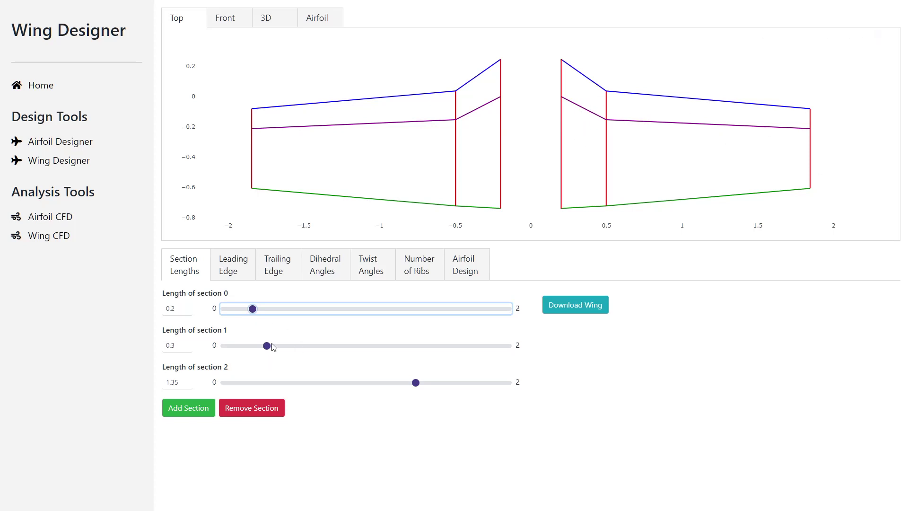
{"action": "left_click_drag", "start_coordinate": [429, 383], "coordinate": [464, 388]}
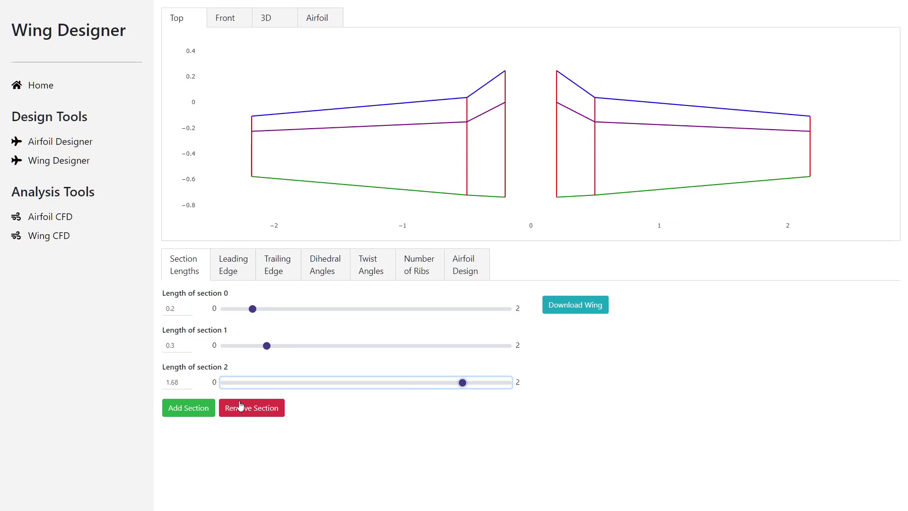
Add an outer wing section 3 with a length of 0.42, and remove it again
{"action": "left_click", "coordinate": [200, 414]}
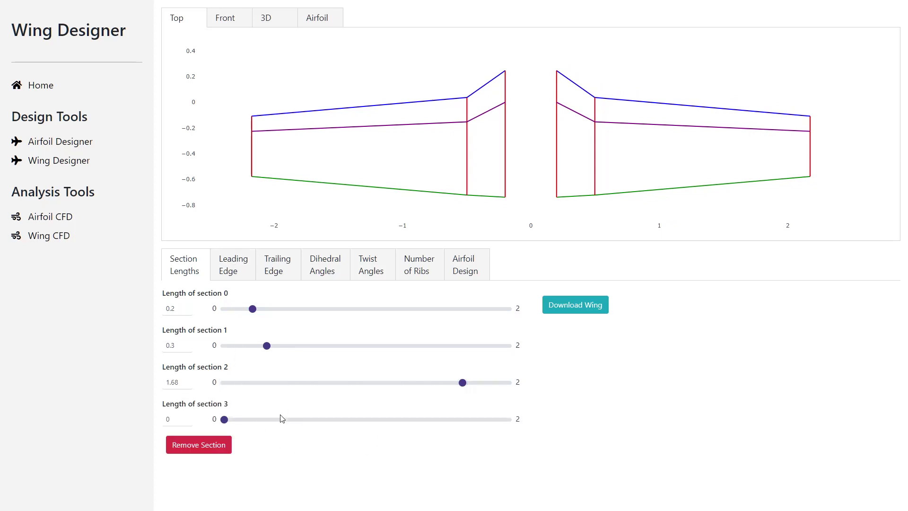
{"action": "left_click_drag", "start_coordinate": [225, 419], "coordinate": [284, 420]}
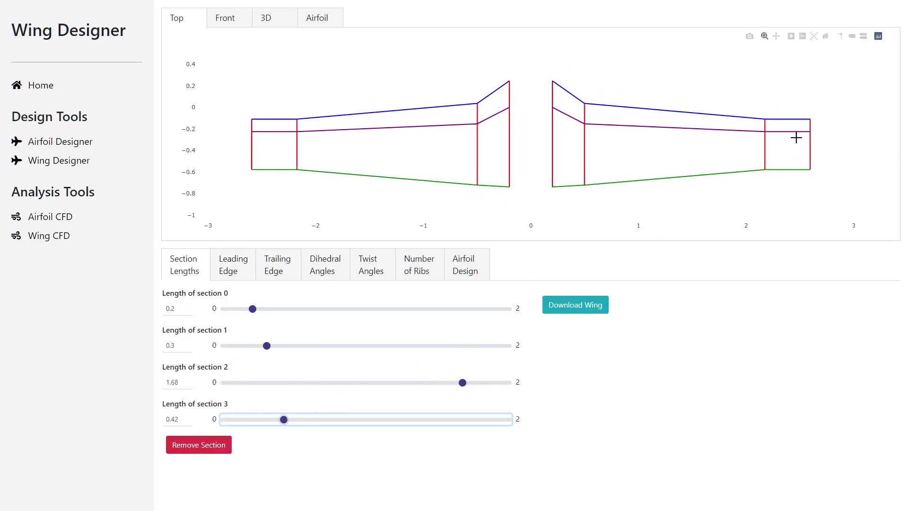
{"action": "left_click", "coordinate": [188, 444]}
Set the leading edge angle of section 2 to 9, keeping section 1 at 45
{"action": "left_click", "coordinate": [247, 280]}
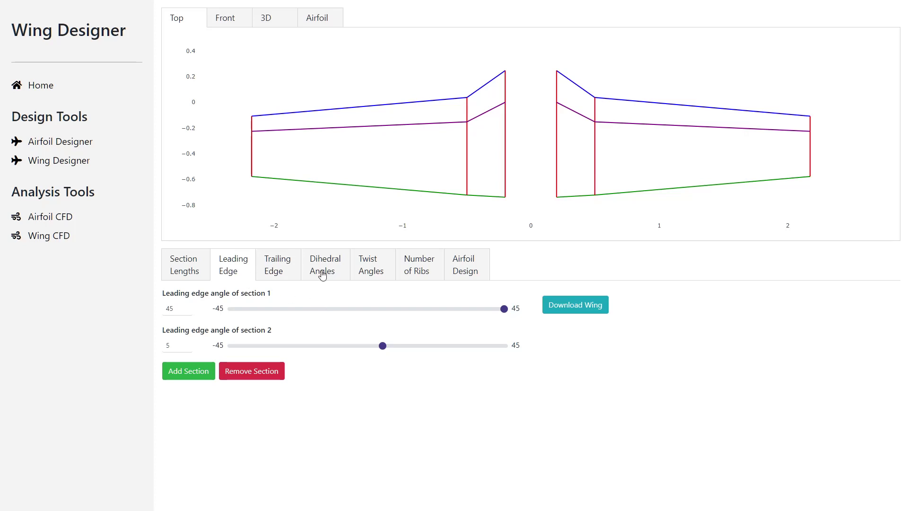
{"action": "left_click_drag", "start_coordinate": [510, 310], "coordinate": [549, 310]}
{"action": "mouse_move", "coordinate": [383, 345]}
{"action": "left_mouse_down"}
{"action": "mouse_move", "coordinate": [442, 349]}
{"action": "mouse_move", "coordinate": [371, 350]}
{"action": "mouse_move", "coordinate": [408, 350]}
{"action": "mouse_move", "coordinate": [393, 348]}
{"action": "left_mouse_up"}
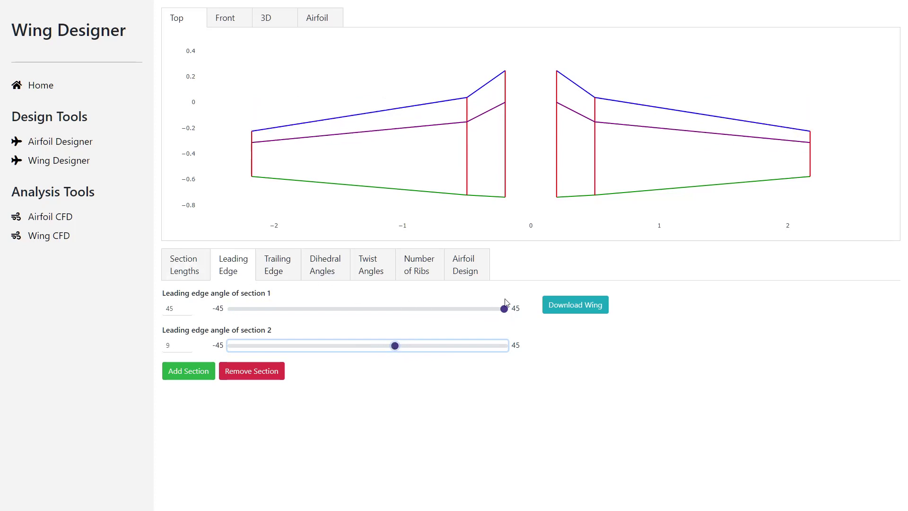
Adjust the length of section 1 to slightly more than 0.3 and display the trailing edge angle settings
{"action": "left_click", "coordinate": [190, 268]}
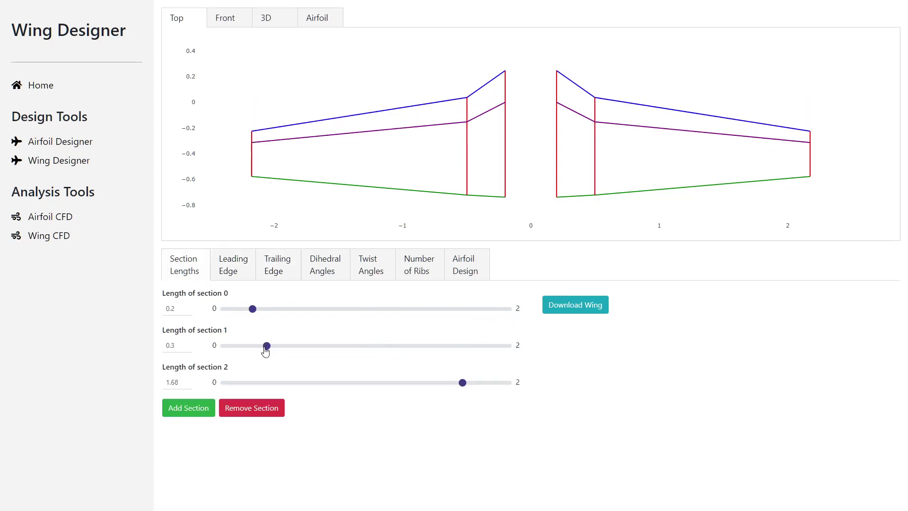
{"action": "left_click_drag", "start_coordinate": [266, 350], "coordinate": [254, 347]}
{"action": "left_click", "coordinate": [276, 265]}
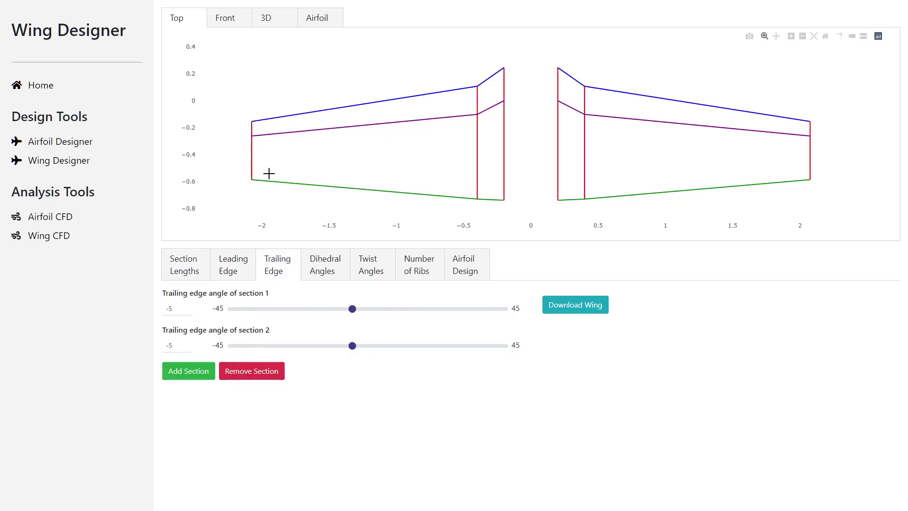
{"action": "left_click", "coordinate": [183, 279]}
{"action": "left_click_drag", "start_coordinate": [256, 348], "coordinate": [271, 350]}
{"action": "left_click", "coordinate": [280, 266]}
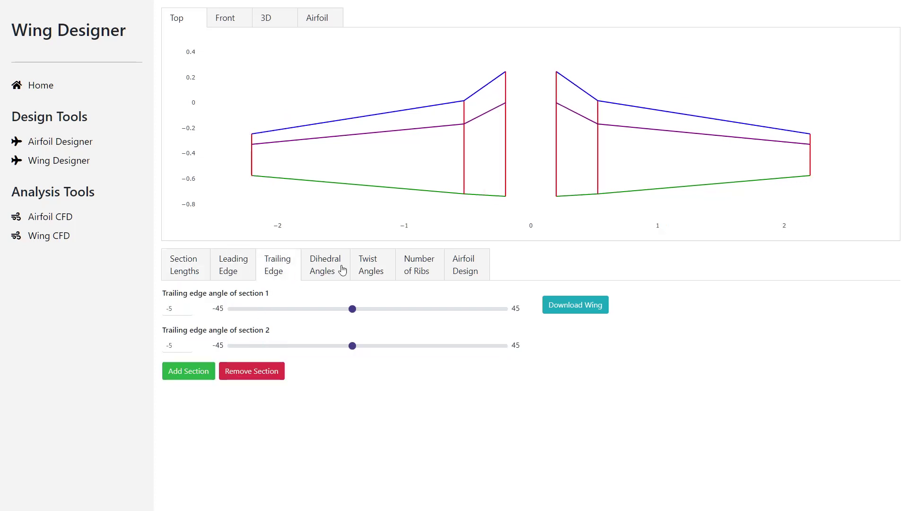
Set the dihedral of section 1 to 4 while viewing the wing from the front
{"action": "left_click", "coordinate": [347, 269]}
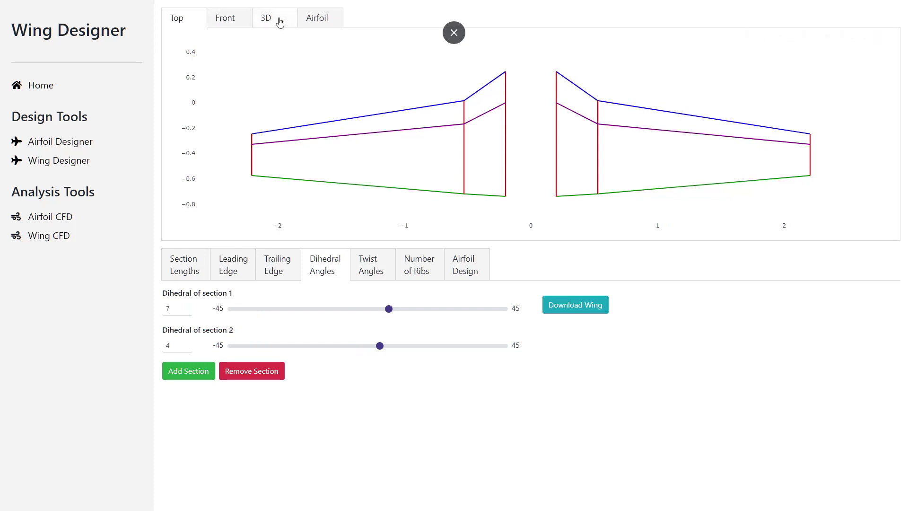
{"action": "left_click", "coordinate": [234, 21]}
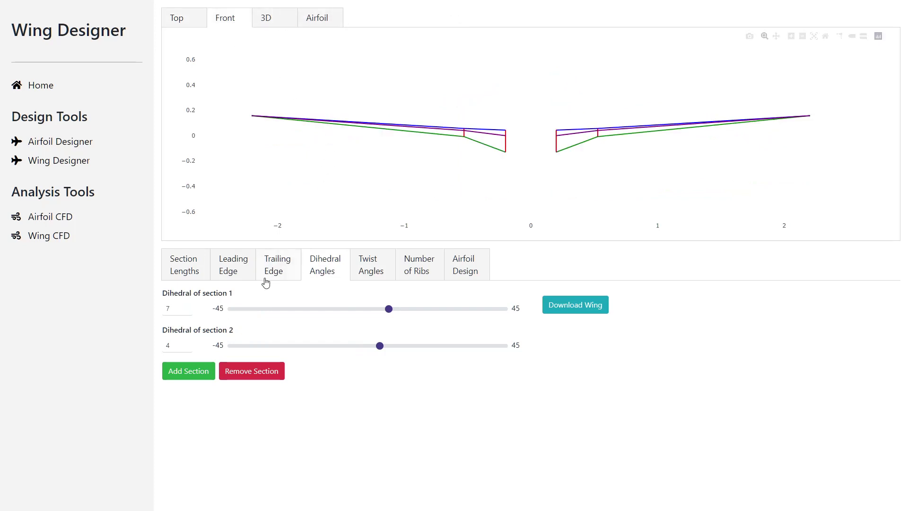
{"action": "left_click_drag", "start_coordinate": [391, 314], "coordinate": [382, 313]}
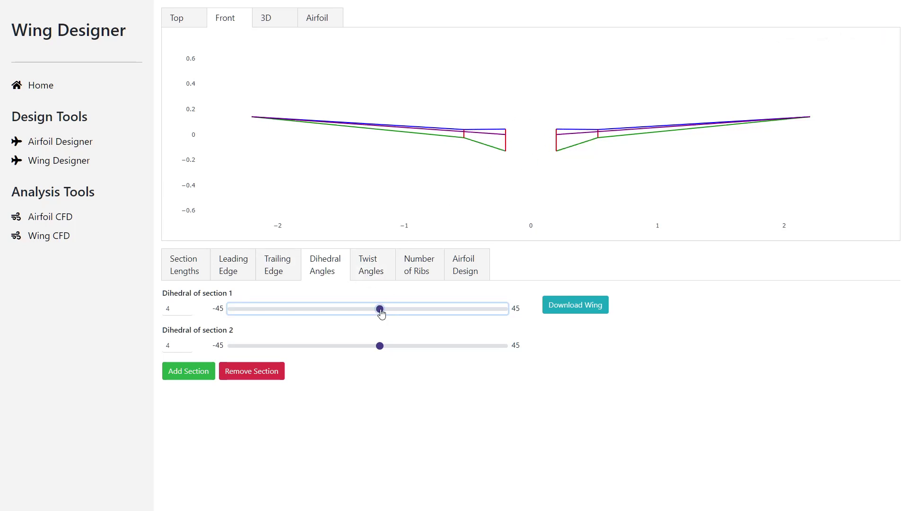
{"action": "mouse_move", "coordinate": [382, 313]}
{"action": "left_mouse_down"}
{"action": "mouse_move", "coordinate": [333, 314]}
{"action": "mouse_move", "coordinate": [380, 313]}
{"action": "left_mouse_up"}
Set the twist angle of rib 0 to 5 and show the wing in 3D
{"action": "left_click", "coordinate": [358, 268]}
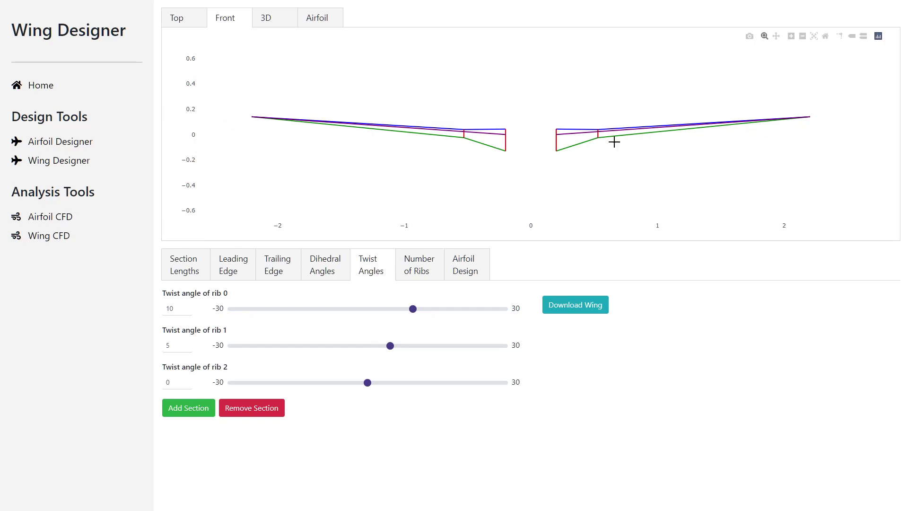
{"action": "left_click_drag", "start_coordinate": [414, 311], "coordinate": [393, 312]}
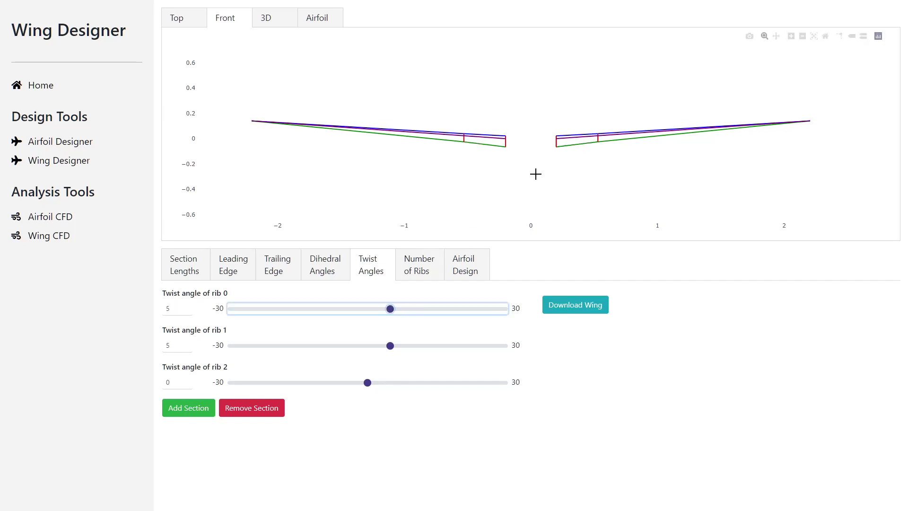
{"action": "left_click", "coordinate": [266, 18]}
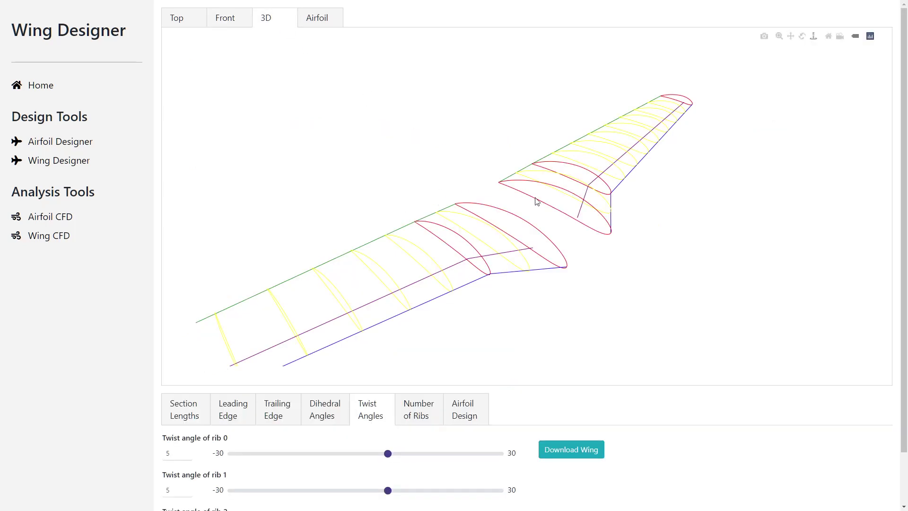
{"action": "left_click_drag", "start_coordinate": [537, 201], "coordinate": [525, 170]}
Try a twist angle of 30 on rib 0, restore it to 5 and inspect the wing in 3D
{"action": "left_click_drag", "start_coordinate": [387, 455], "coordinate": [523, 456]}
{"action": "left_click_drag", "start_coordinate": [553, 209], "coordinate": [492, 198]}
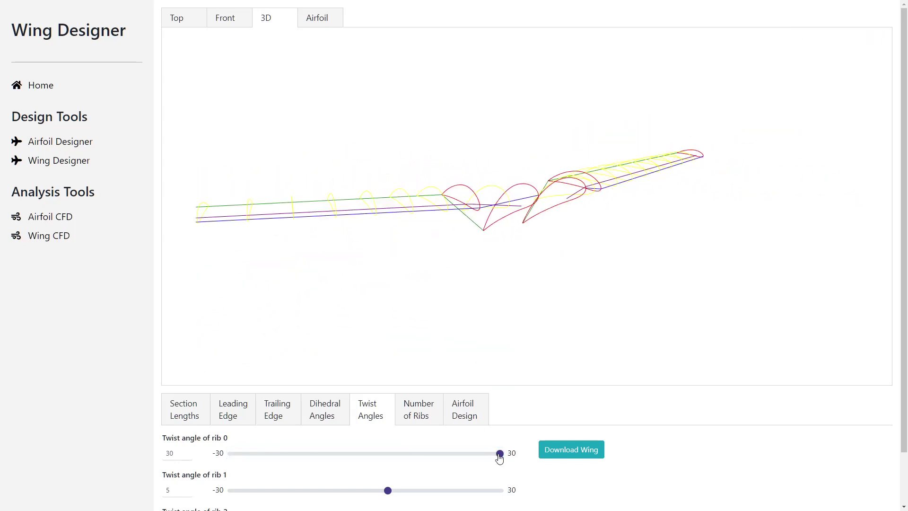
{"action": "left_click_drag", "start_coordinate": [500, 454], "coordinate": [387, 459]}
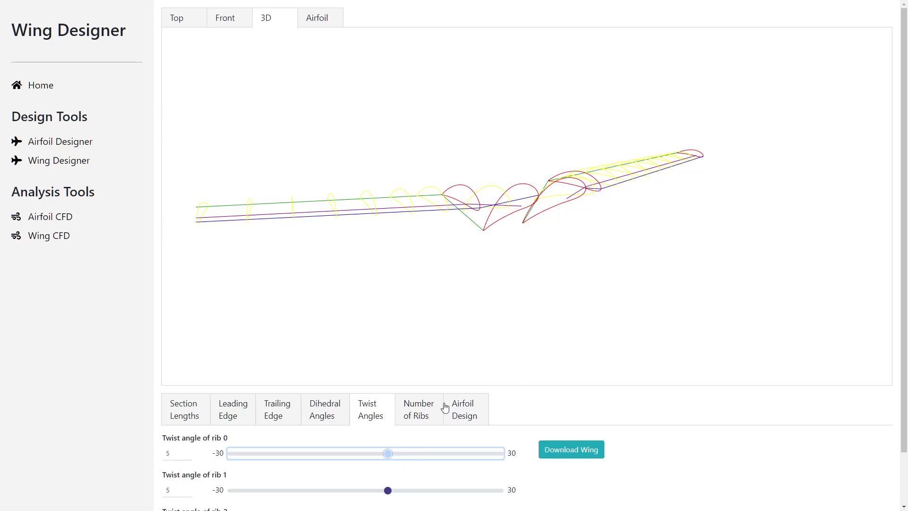
{"action": "left_click_drag", "start_coordinate": [560, 227], "coordinate": [506, 207]}
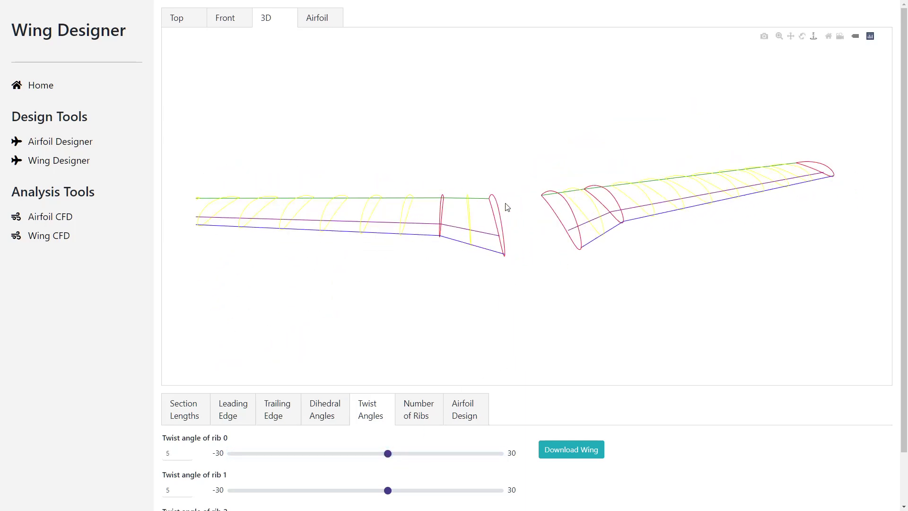
{"action": "left_click_drag", "start_coordinate": [570, 220], "coordinate": [553, 218]}
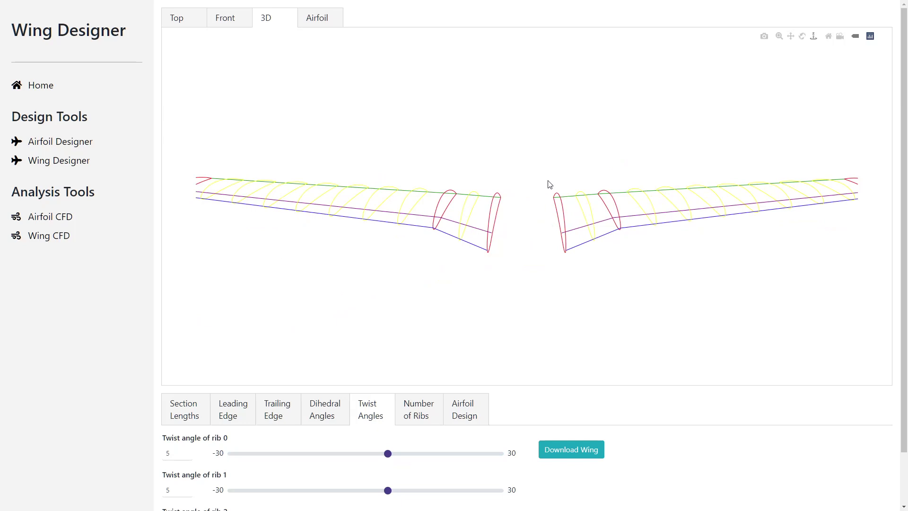
{"action": "left_click_drag", "start_coordinate": [549, 185], "coordinate": [454, 227]}
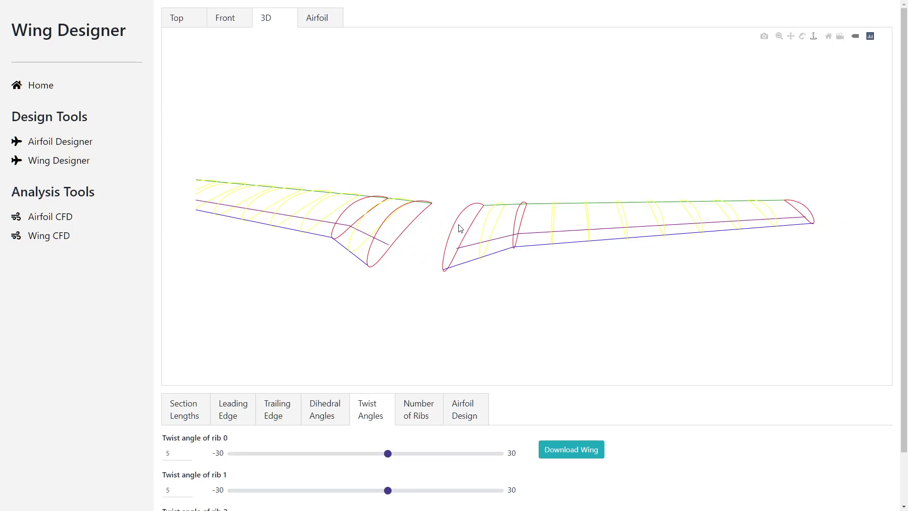
{"action": "left_click_drag", "start_coordinate": [503, 231], "coordinate": [522, 253]}
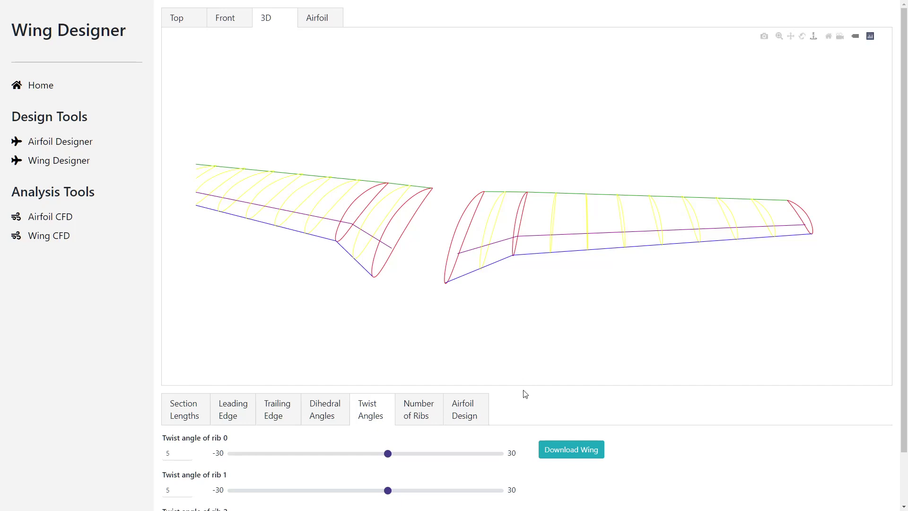
Try 3 and 0 ribs in section 0, and return the number of ribs to 1
{"action": "scroll", "coordinate": [547, 402], "scroll_direction": "down", "scroll_amount": 2}
{"action": "left_click", "coordinate": [418, 360]}
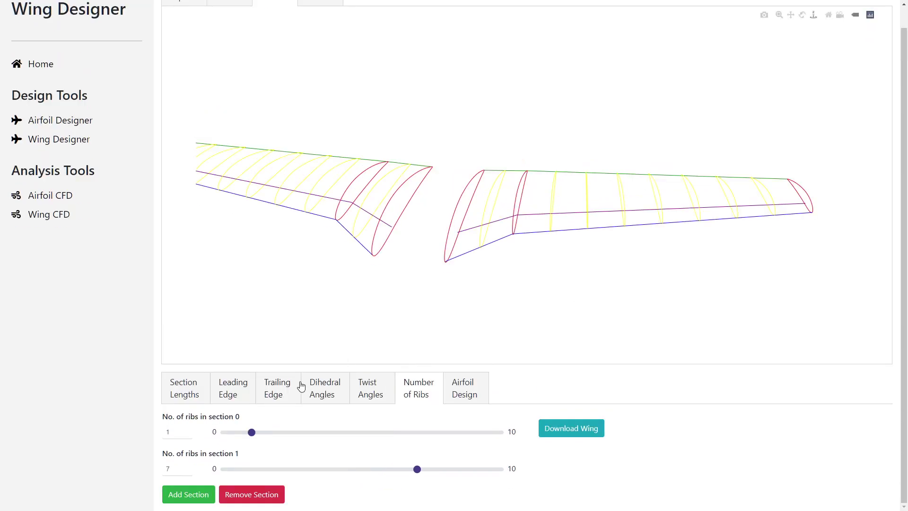
{"action": "left_click_drag", "start_coordinate": [255, 438], "coordinate": [299, 438]}
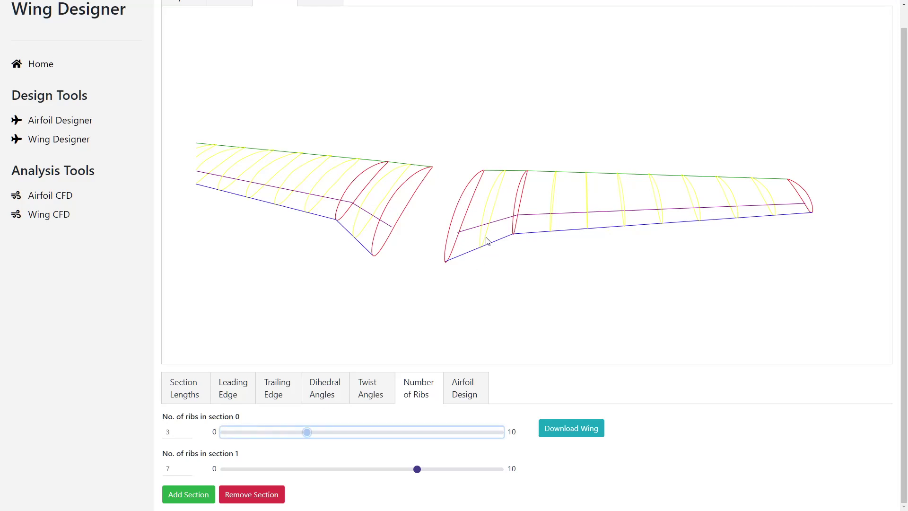
{"action": "left_click_drag", "start_coordinate": [498, 221], "coordinate": [393, 288]}
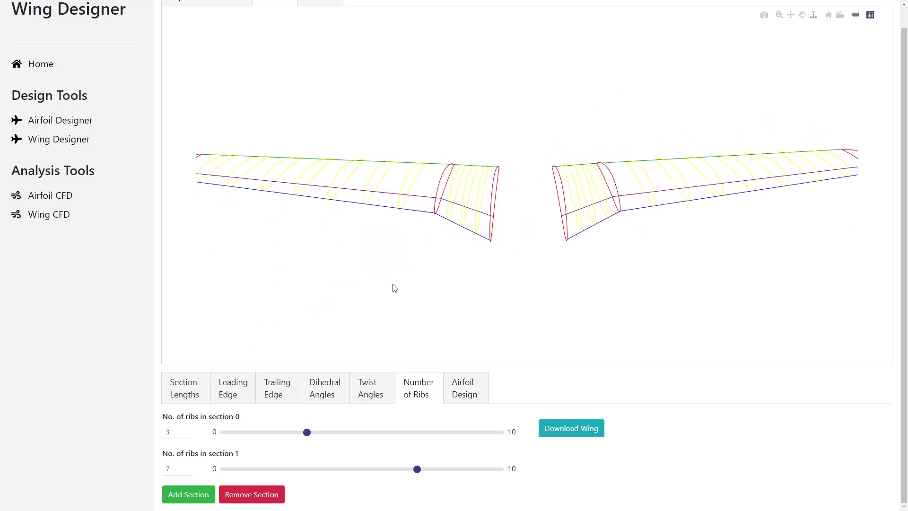
{"action": "left_click_drag", "start_coordinate": [298, 436], "coordinate": [127, 454]}
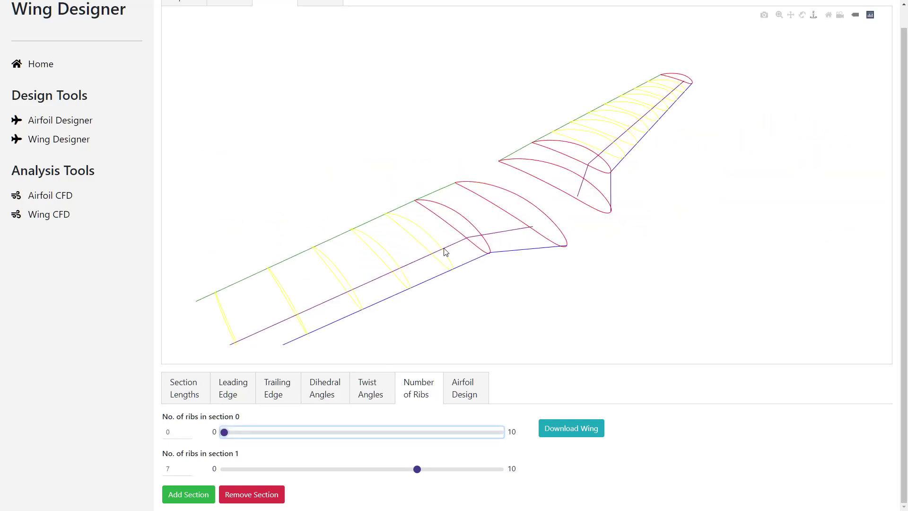
{"action": "left_click", "coordinate": [263, 433]}
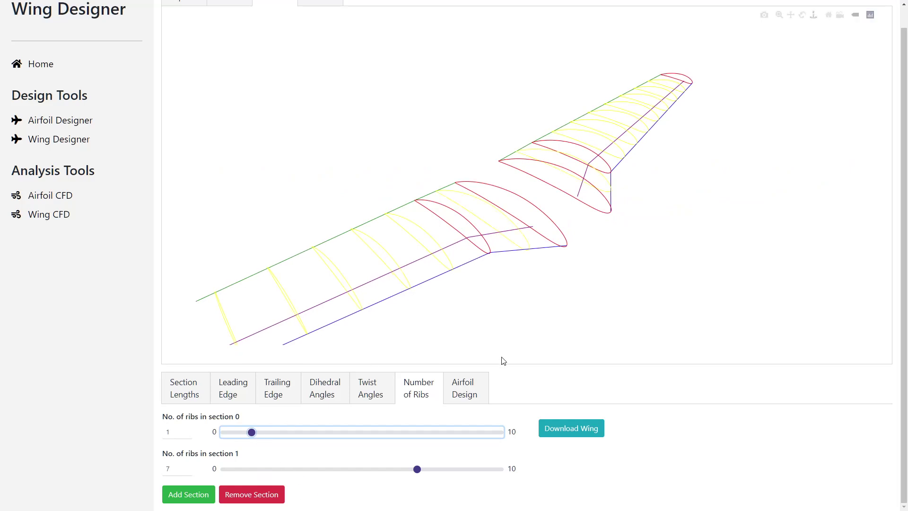
Shape the airfoil with 1.8% max camber, 43.8% max camber position and 12.8% max thickness, using the airfoil view
{"action": "left_click", "coordinate": [466, 385]}
{"action": "scroll", "coordinate": [605, 391], "scroll_direction": "up", "scroll_amount": 1}
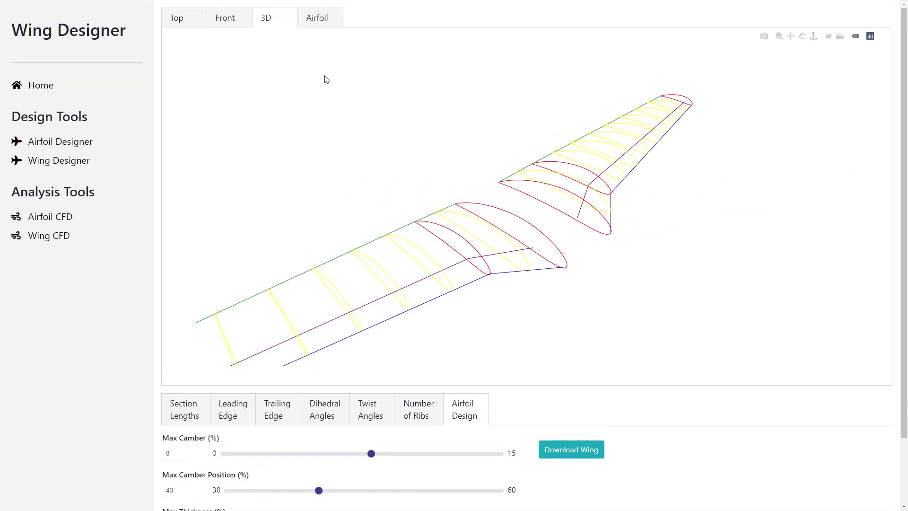
{"action": "left_click", "coordinate": [322, 19]}
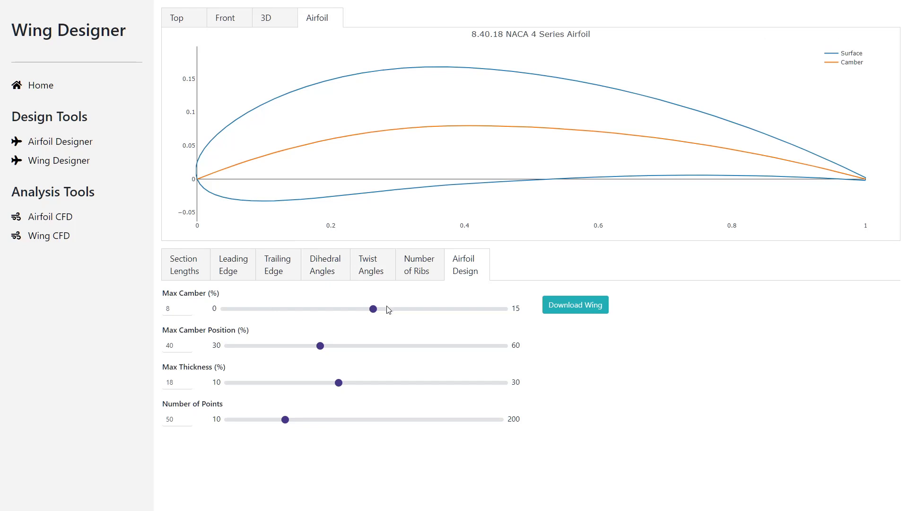
{"action": "left_click_drag", "start_coordinate": [376, 312], "coordinate": [298, 346]}
{"action": "left_click_drag", "start_coordinate": [317, 314], "coordinate": [420, 310]}
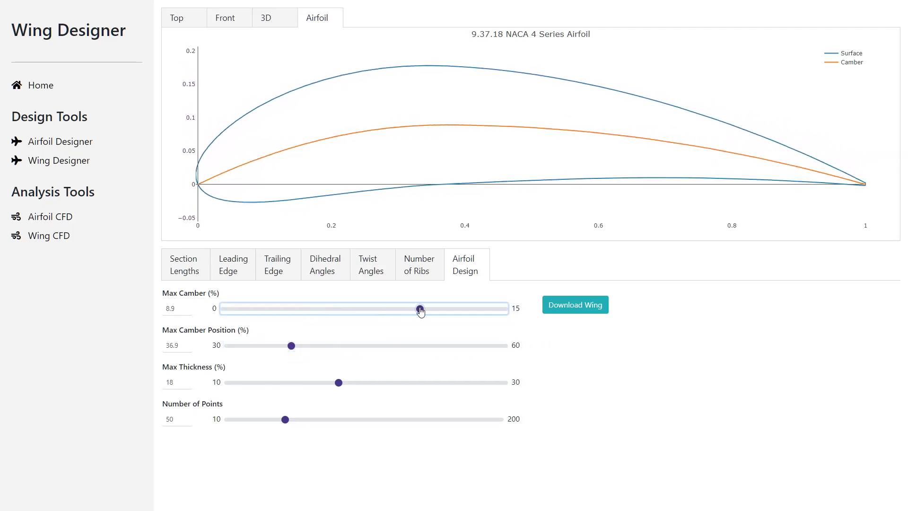
{"action": "left_click_drag", "start_coordinate": [292, 351], "coordinate": [356, 353]}
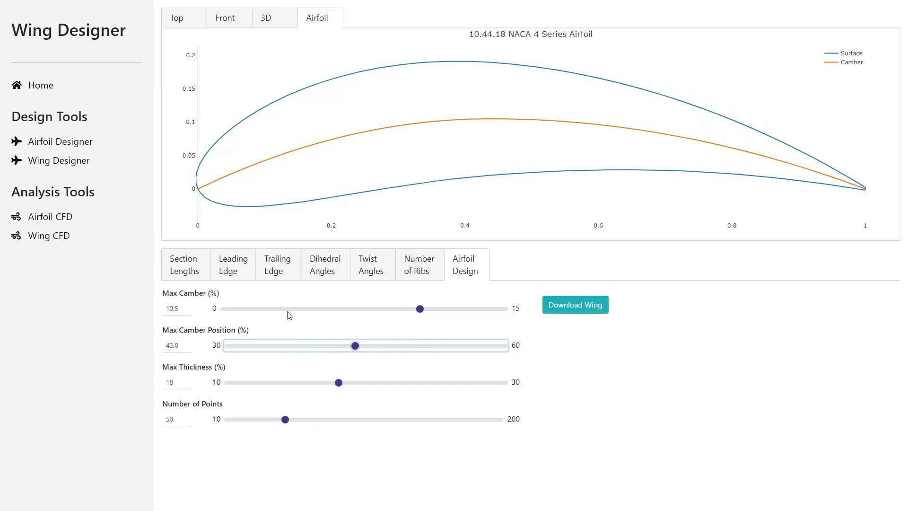
{"action": "left_click_drag", "start_coordinate": [289, 315], "coordinate": [257, 315]}
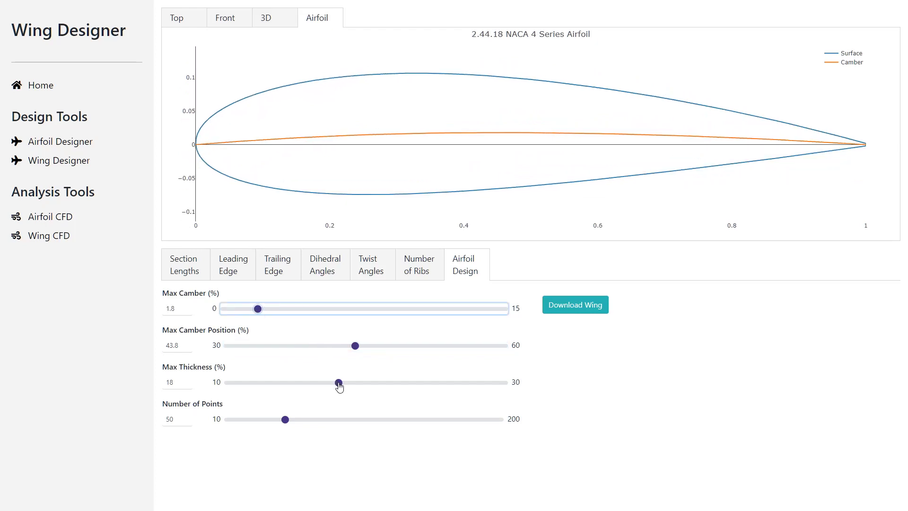
{"action": "left_click_drag", "start_coordinate": [339, 384], "coordinate": [271, 387]}
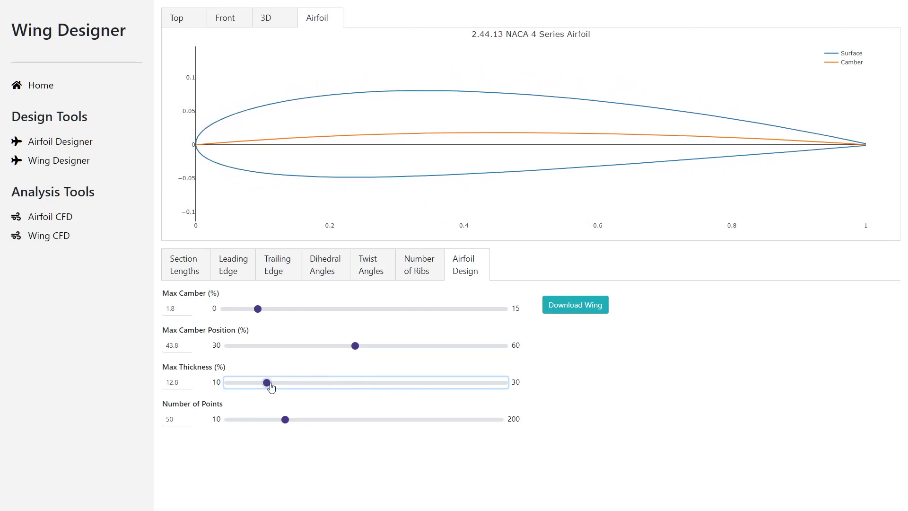
Set the airfoil's number of points to 200 and download the wing
{"action": "left_click_drag", "start_coordinate": [285, 420], "coordinate": [215, 429]}
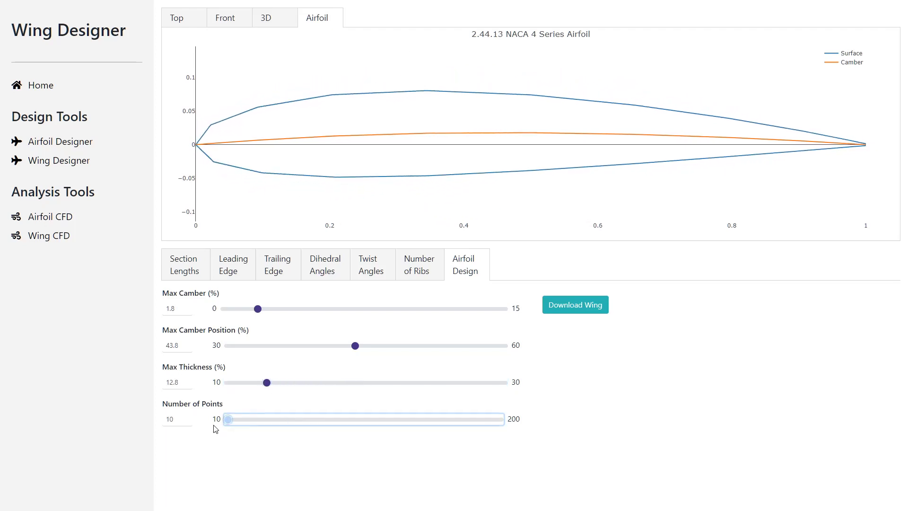
{"action": "left_click", "coordinate": [500, 421]}
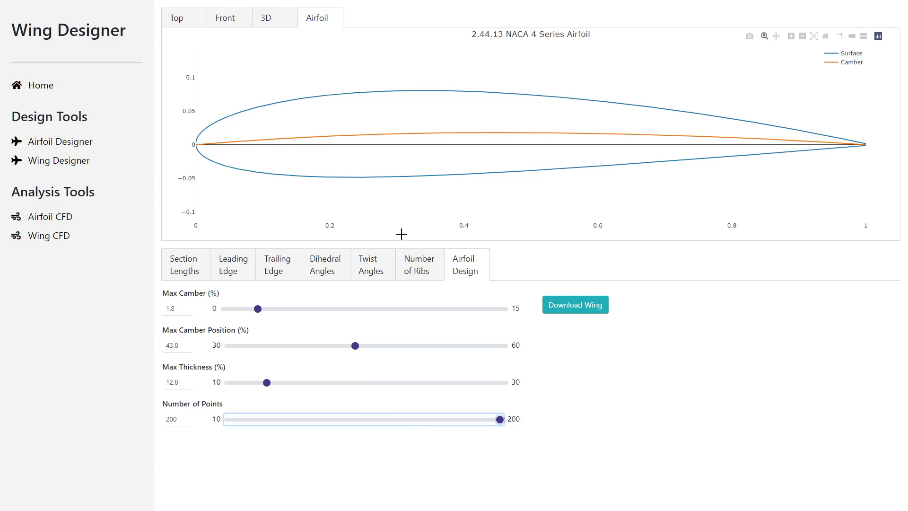
{"action": "left_click", "coordinate": [568, 307]}
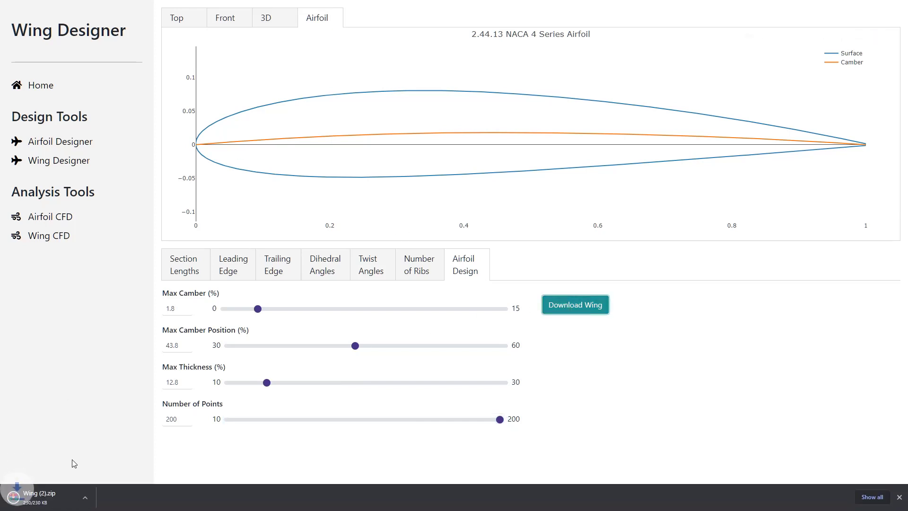
Open the downloaded Wing (2).zip archive and look through the coordinates in Base Airfoil.csv
{"action": "left_click", "coordinate": [49, 496]}
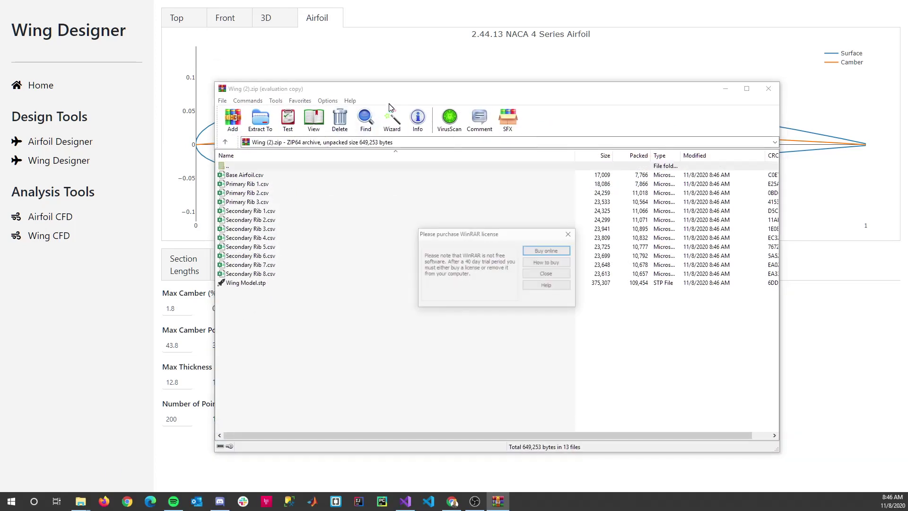
{"action": "left_click", "coordinate": [577, 232]}
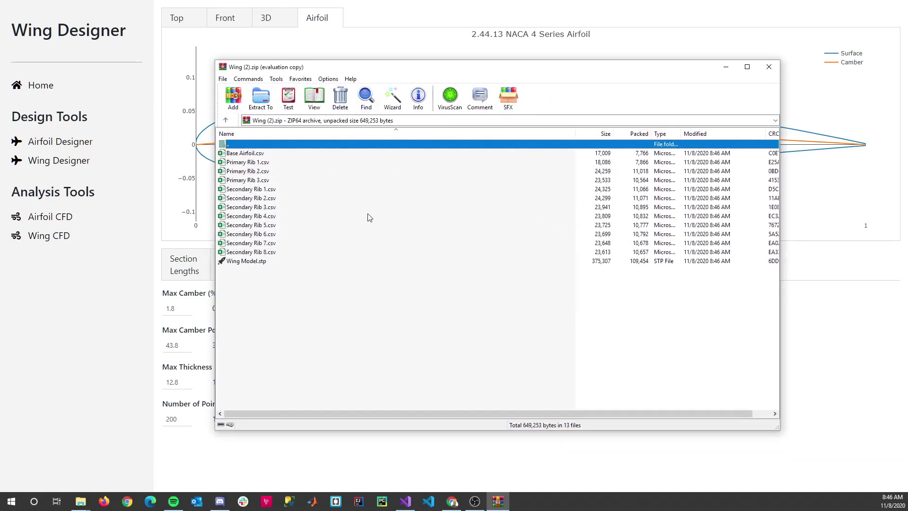
{"action": "double_click", "coordinate": [246, 153]}
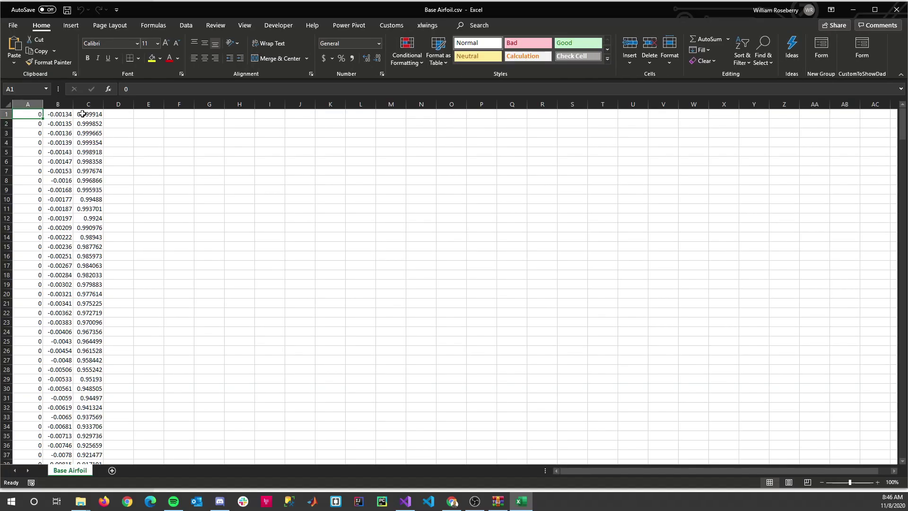
{"action": "scroll", "coordinate": [152, 150], "scroll_direction": "down", "scroll_amount": 20}
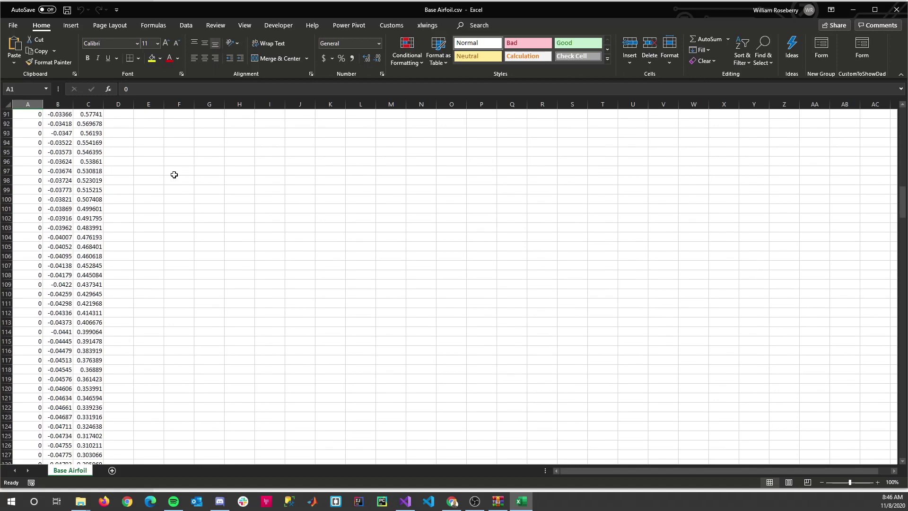
{"action": "scroll", "coordinate": [174, 175], "scroll_direction": "down", "scroll_amount": 20}
{"action": "scroll", "coordinate": [175, 174], "scroll_direction": "down", "scroll_amount": 20}
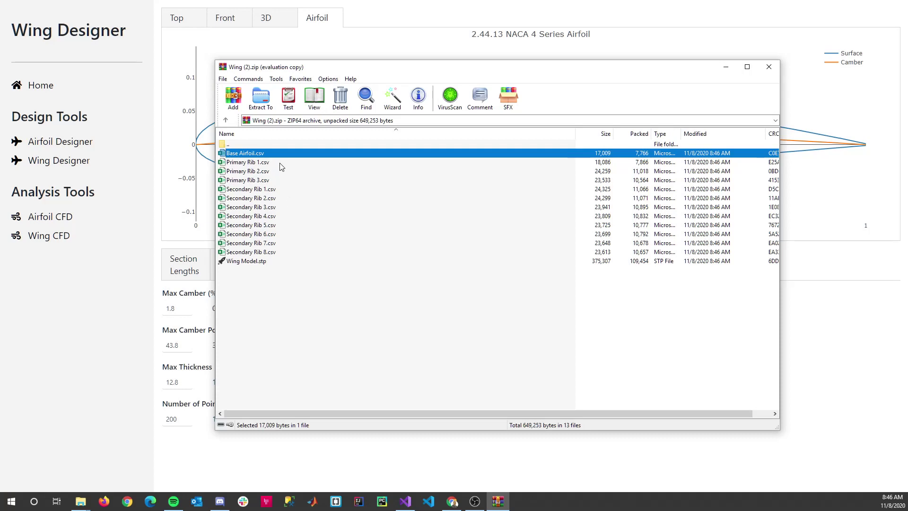
Show the wing in 3D and check the rib coordinates in Primary Rib 1.csv from the archive
{"action": "left_click", "coordinate": [279, 162]}
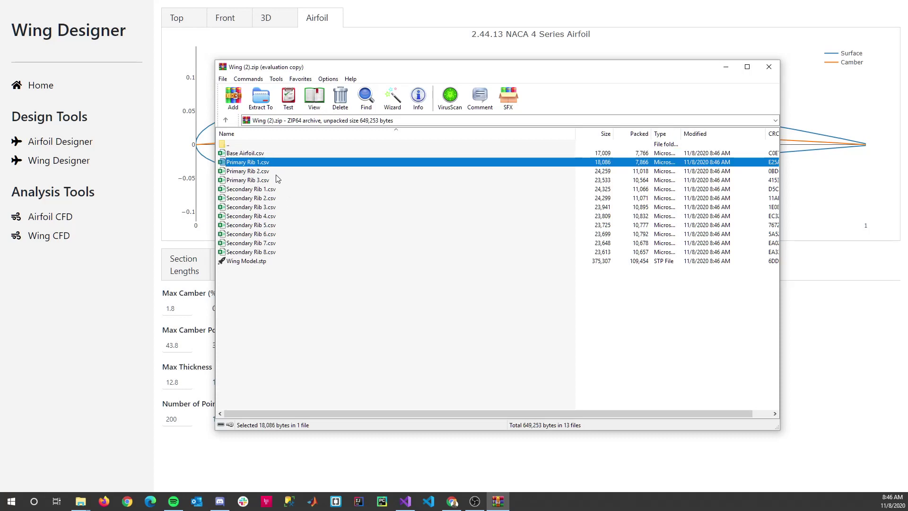
{"action": "left_click", "coordinate": [276, 179]}
{"action": "left_click_drag", "start_coordinate": [387, 64], "coordinate": [907, 102]}
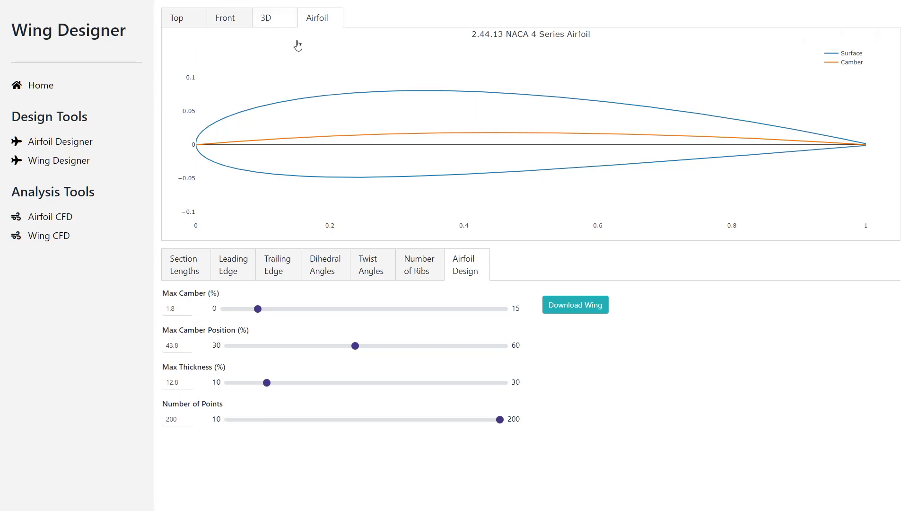
{"action": "left_click", "coordinate": [268, 18]}
{"action": "left_click_drag", "start_coordinate": [339, 122], "coordinate": [507, 205]}
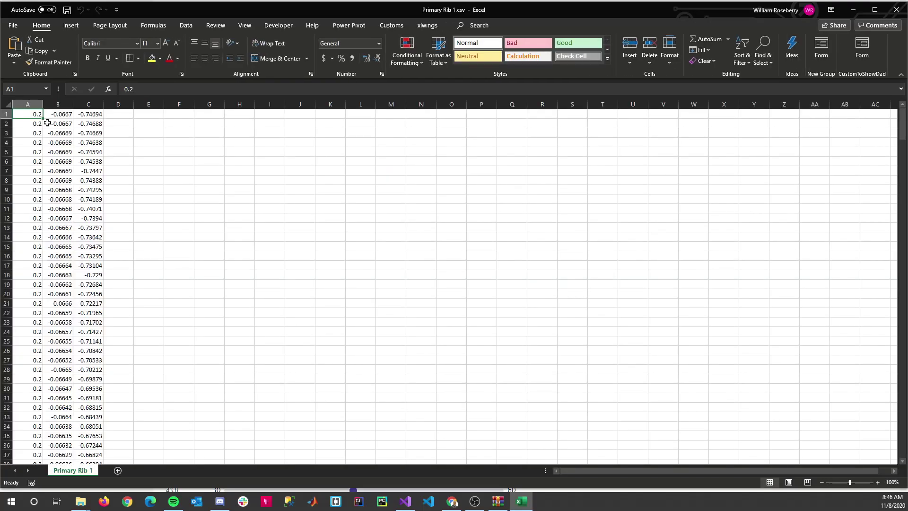
{"action": "left_click", "coordinate": [896, 9]}
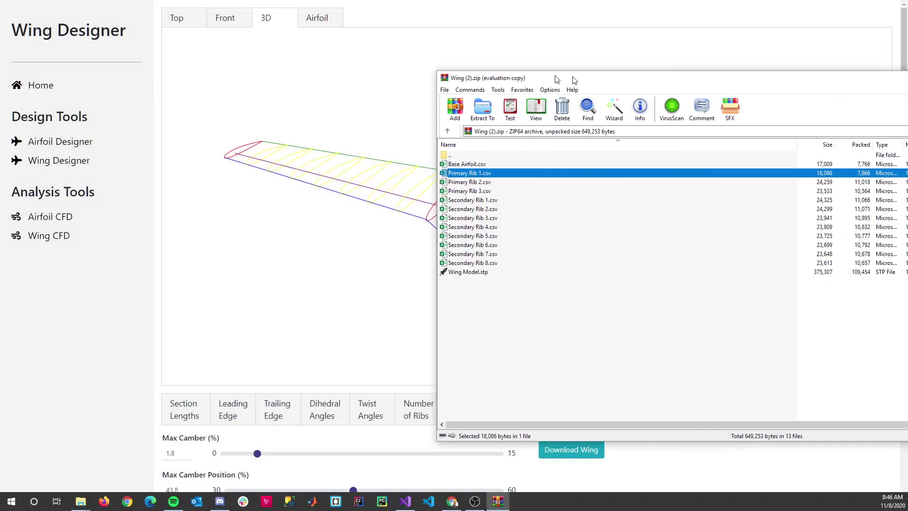
Look over the secondary rib files in the archive and open Wing Model.stp in Fusion 360
{"action": "left_click", "coordinate": [384, 205]}
{"action": "left_click", "coordinate": [366, 232]}
{"action": "left_click_drag", "start_coordinate": [464, 75], "coordinate": [340, 86]}
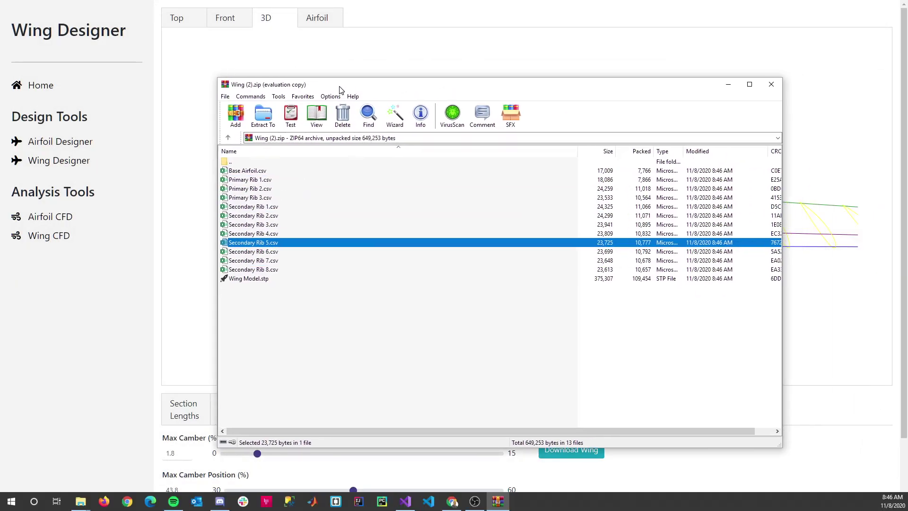
{"action": "double_click", "coordinate": [254, 279]}
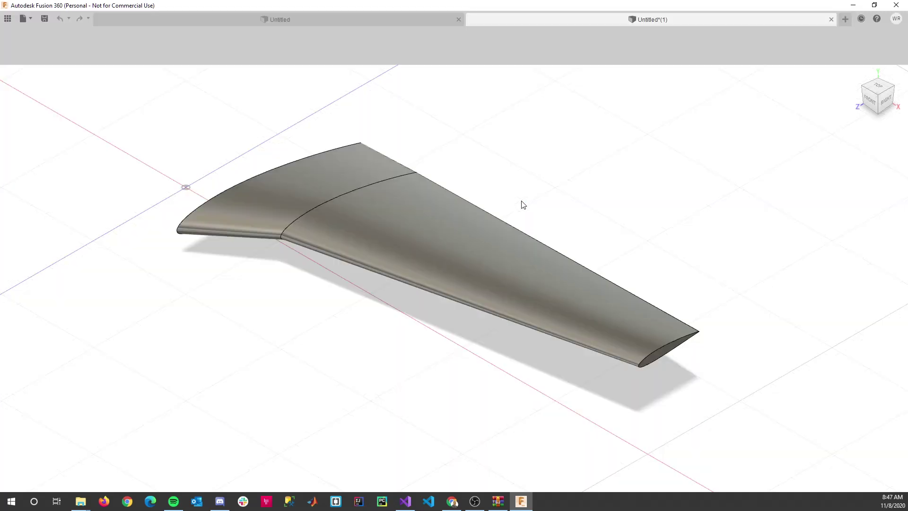
Examine the imported wing model from several sides, including its root face, section transition and tip
{"action": "middle_click_drag", "start_coordinate": [527, 203], "coordinate": [544, 178], "text": "shift"}
{"action": "middle_click_drag", "start_coordinate": [400, 199], "coordinate": [421, 189], "text": "shift"}
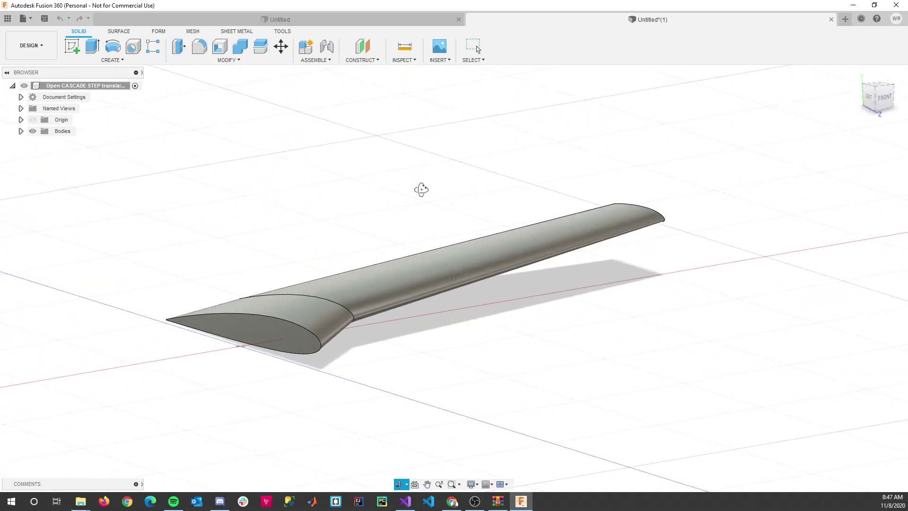
{"action": "left_click", "coordinate": [288, 339]}
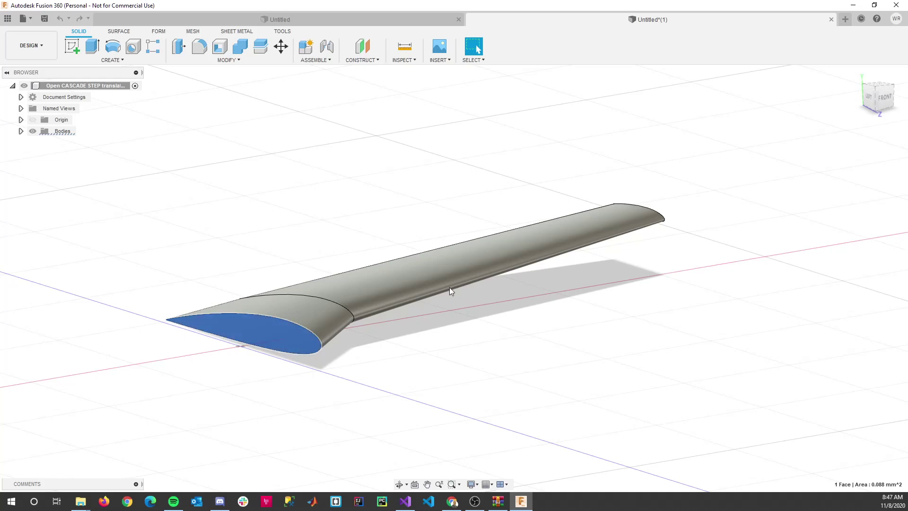
{"action": "left_click", "coordinate": [489, 195]}
{"action": "middle_click_drag", "start_coordinate": [488, 195], "coordinate": [554, 189], "text": "shift"}
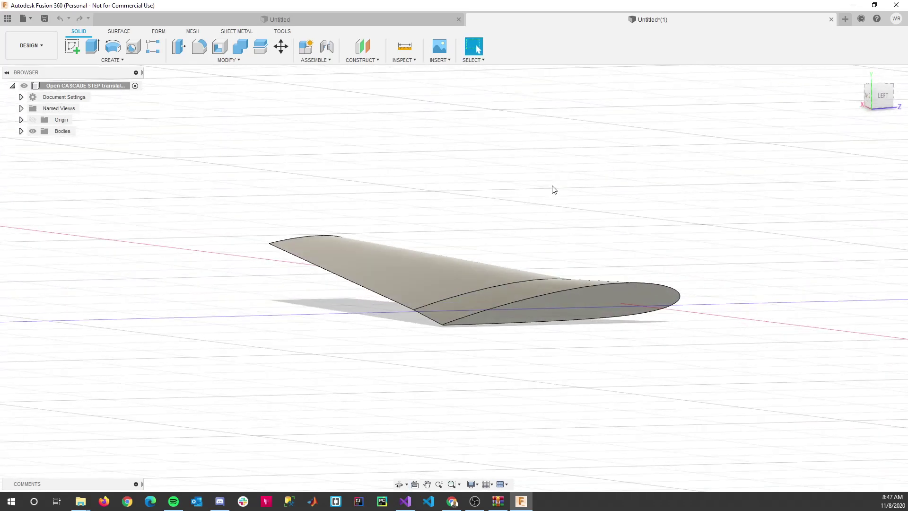
{"action": "middle_click_drag", "start_coordinate": [565, 225], "coordinate": [445, 244], "text": "shift"}
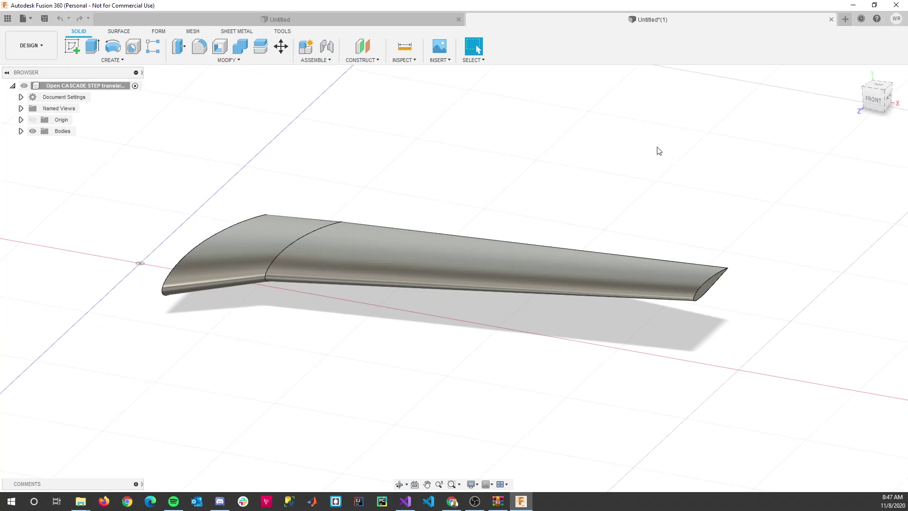
{"action": "middle_click_drag", "start_coordinate": [659, 150], "coordinate": [623, 138], "text": "shift"}
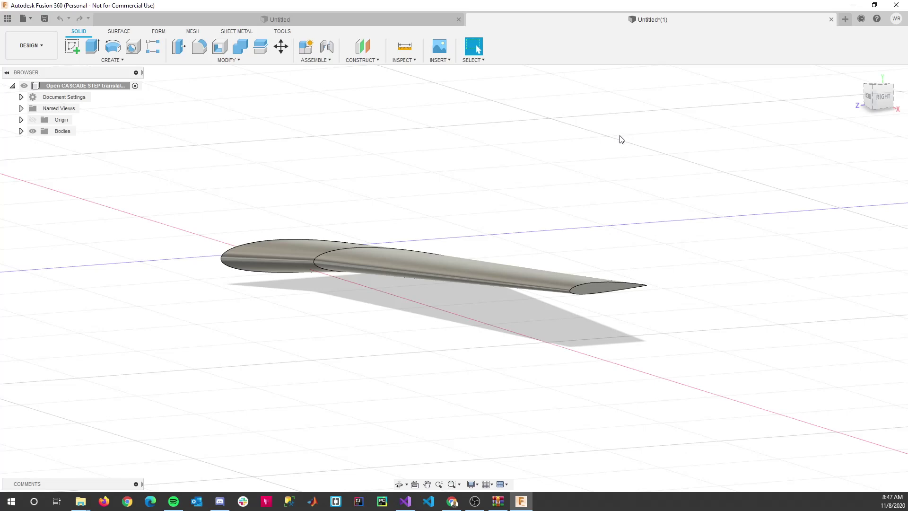
{"action": "middle_click_drag", "start_coordinate": [620, 140], "coordinate": [572, 137], "text": "shift"}
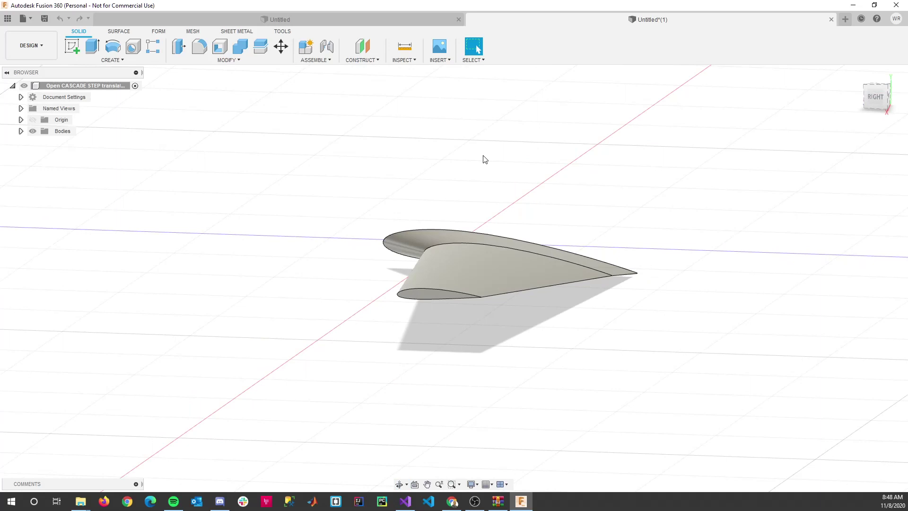
{"action": "mouse_move", "coordinate": [490, 168]}
{"action": "middle_mouse_down", "text": "shift"}
{"action": "mouse_move", "coordinate": [513, 170]}
{"action": "mouse_move", "coordinate": [483, 177]}
{"action": "middle_mouse_up", "text": "shift"}
Switch back to Wing Designer, put the archive window away and show the wing from the top
{"action": "left_click", "coordinate": [853, 5]}
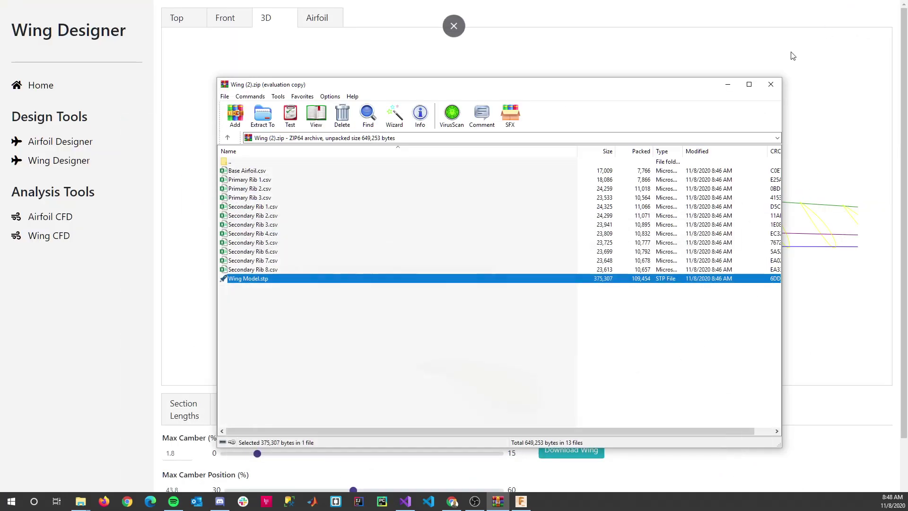
{"action": "left_click", "coordinate": [727, 85]}
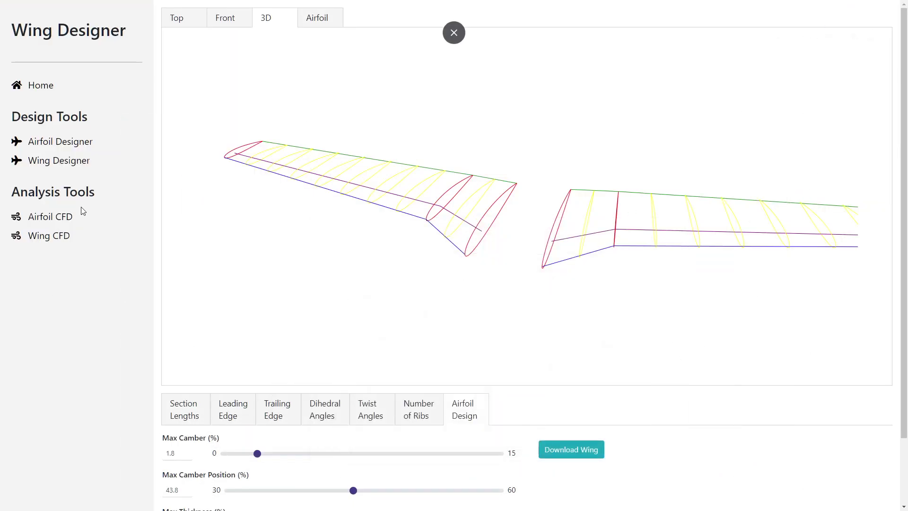
{"action": "left_click", "coordinate": [177, 15]}
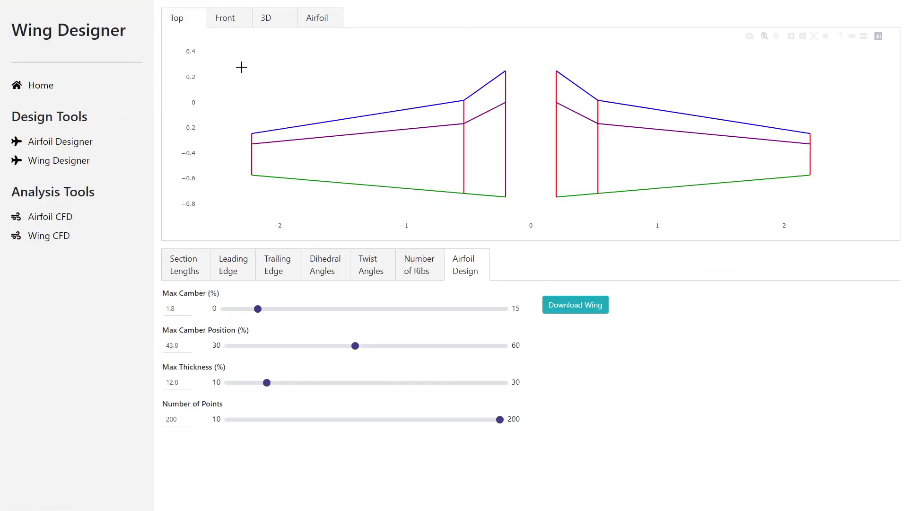